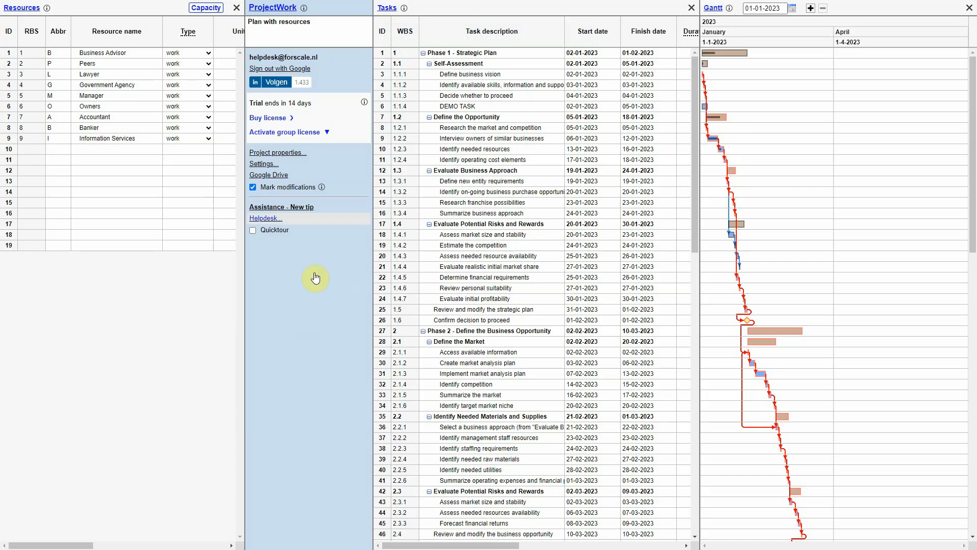
left_click(281, 10)
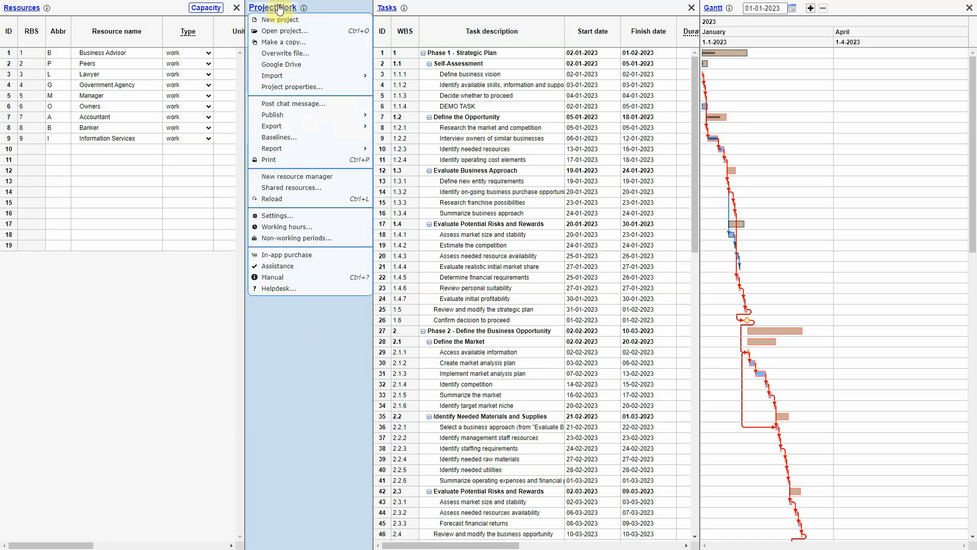
left_click(327, 104)
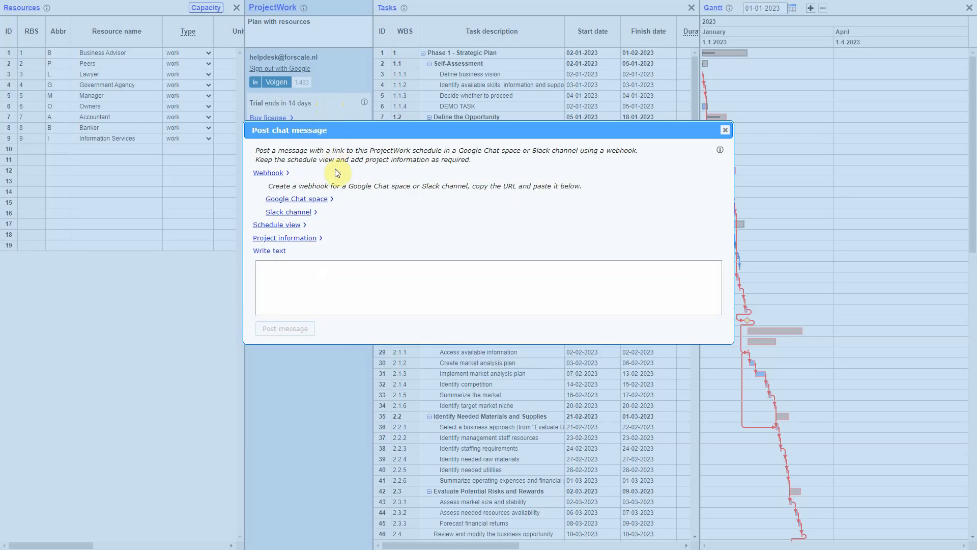
left_click(338, 200)
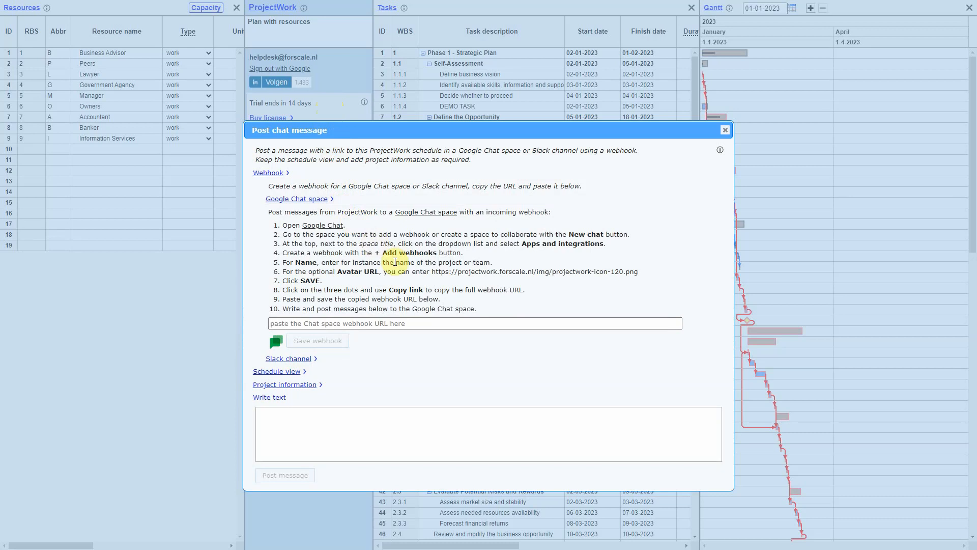
left_click_drag(432, 274, 642, 278)
key("ctrl+c")
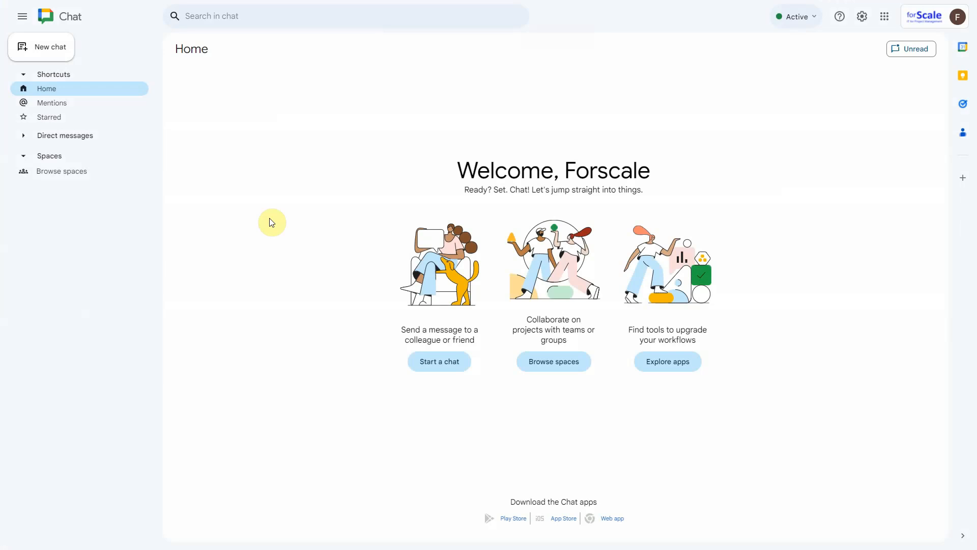
Step: Switch to Google Chat and create a new space named "Demo Project"
left_click(55, 56)
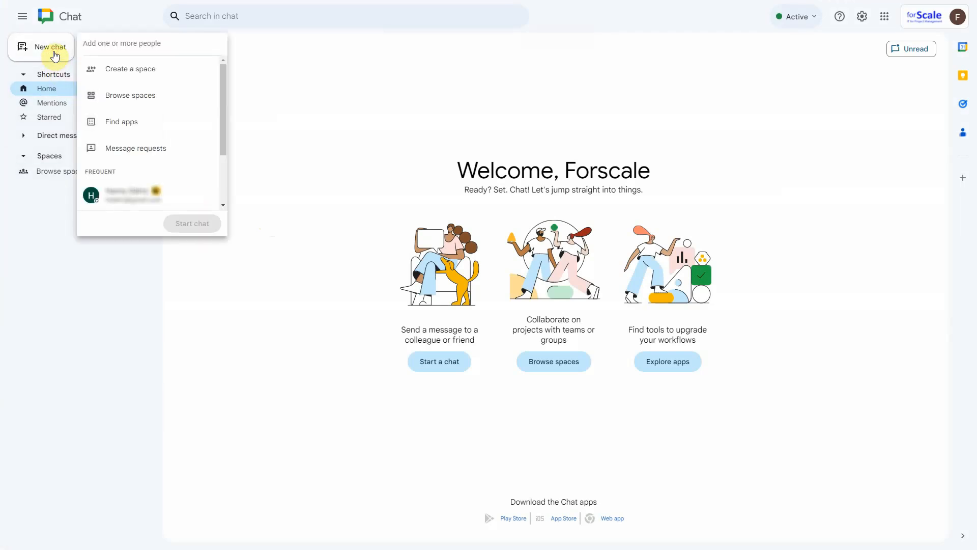
left_click(163, 75)
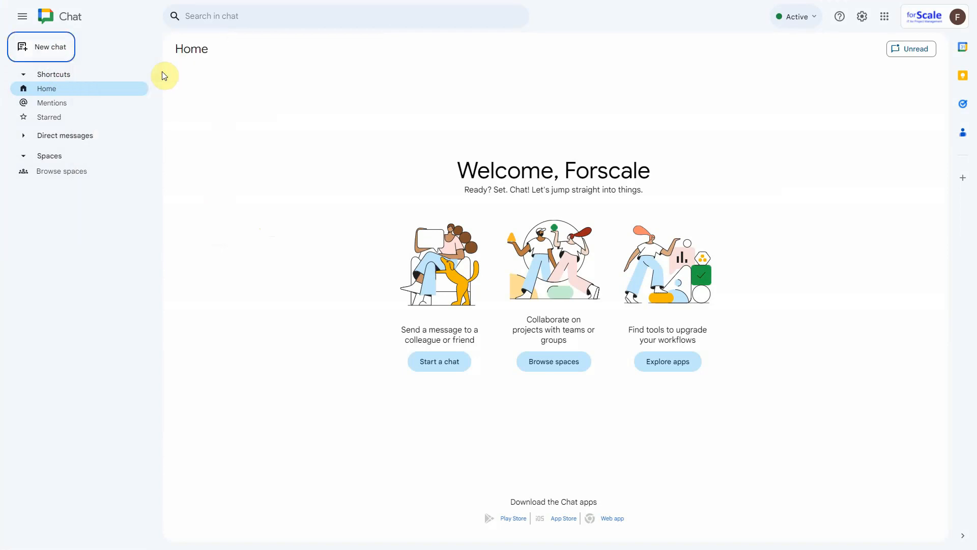
type("Demo ")
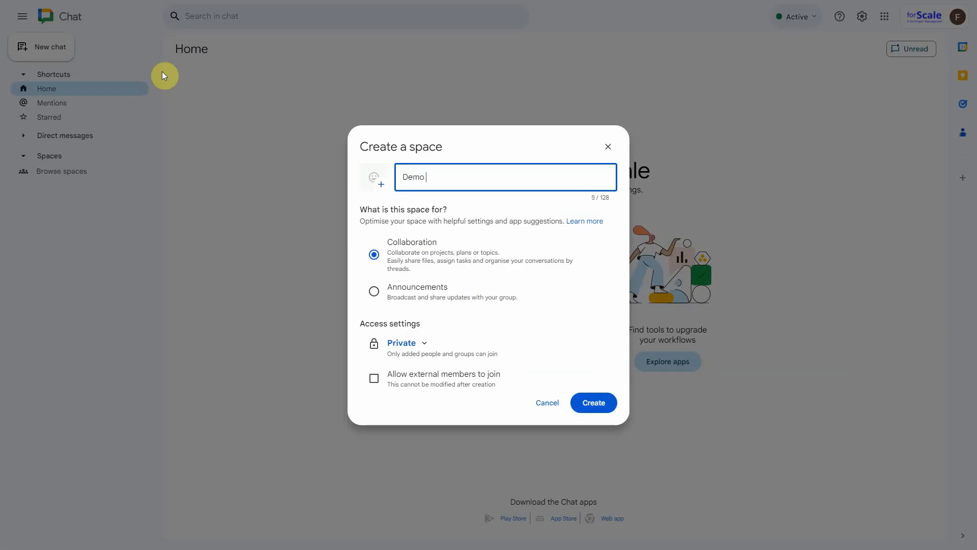
type("Project")
left_click(596, 409)
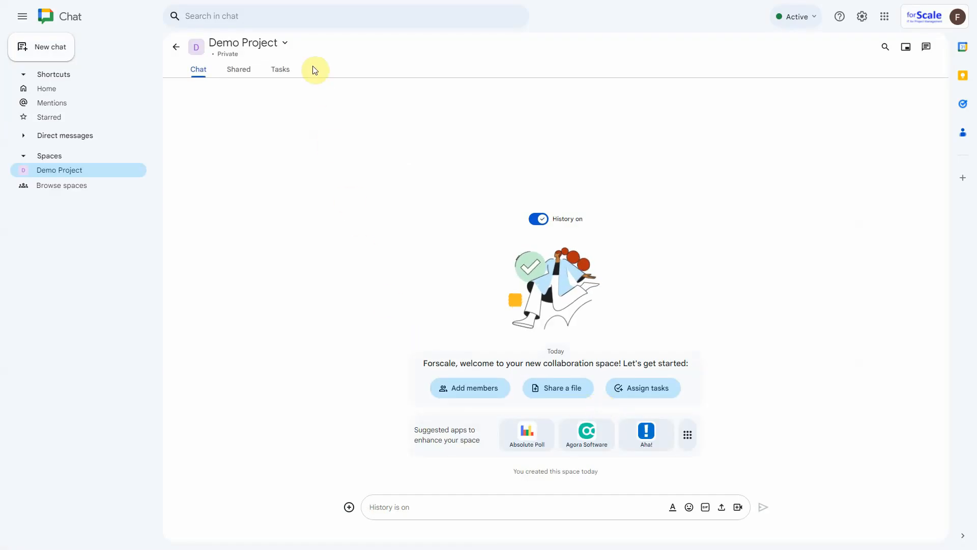
left_click(283, 47)
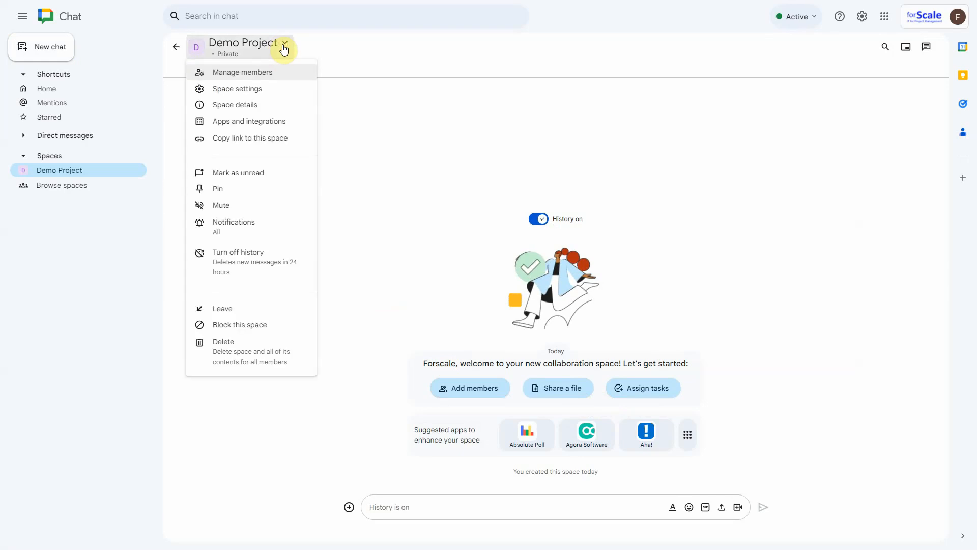
left_click(296, 125)
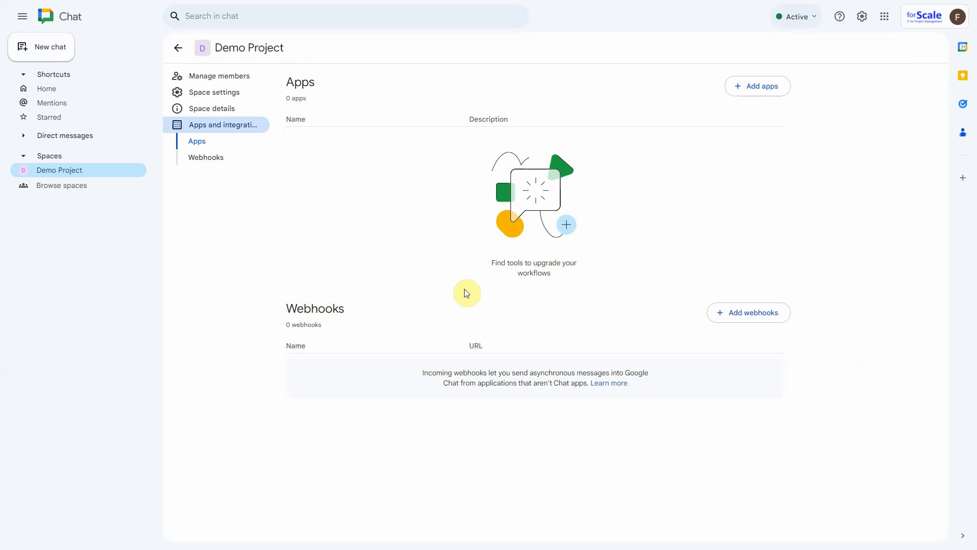
left_click(755, 318)
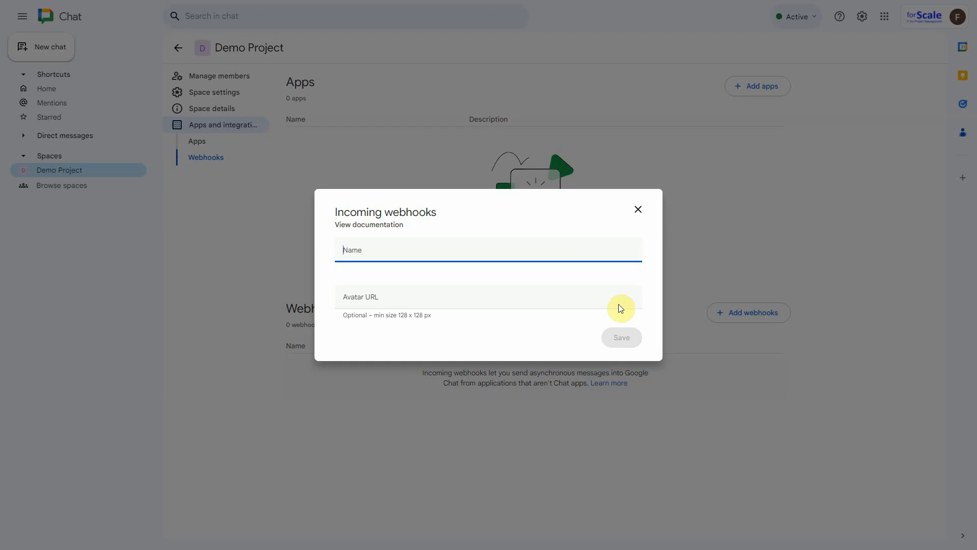
type("D")
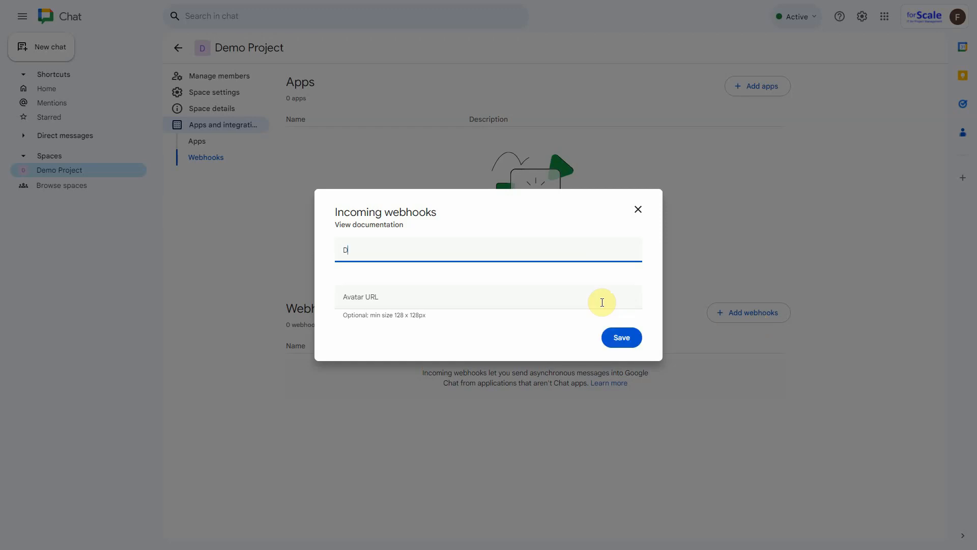
type("emo project")
left_click(367, 298)
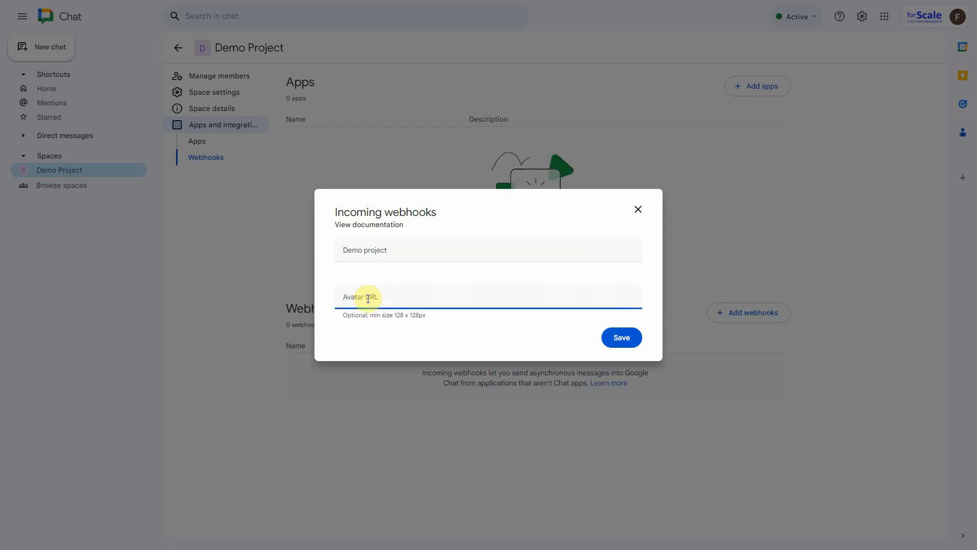
key("ctrl+v")
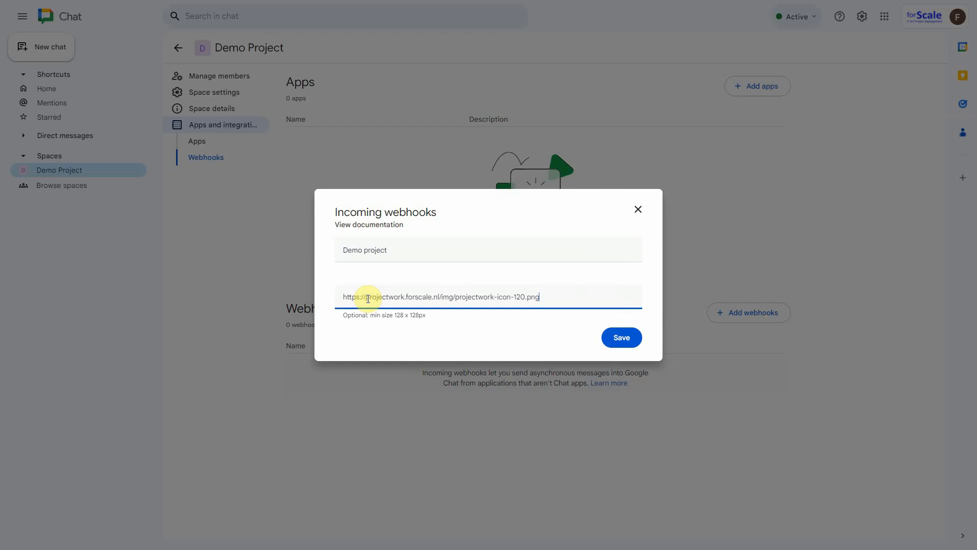
left_click(622, 349)
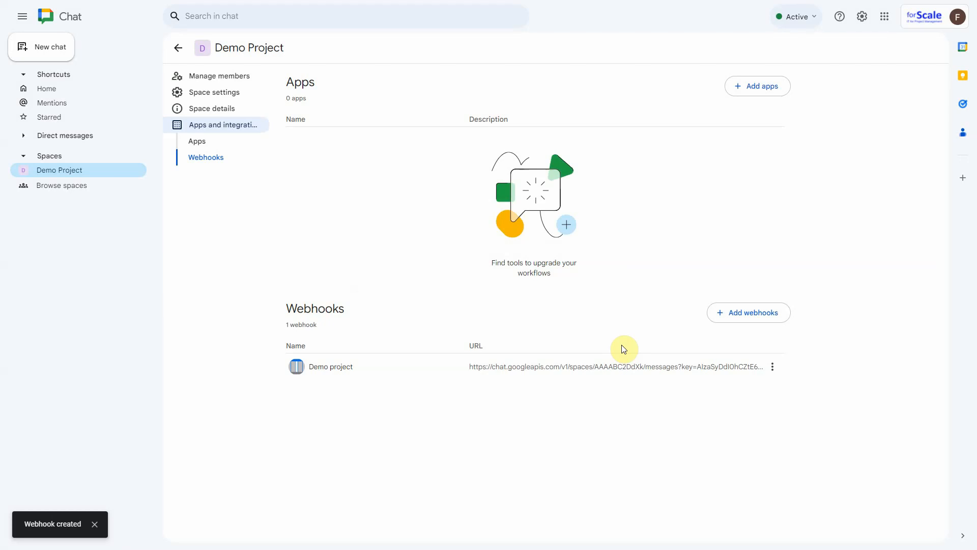
Step: Copy the Demo project webhook's link, save it as the Chat space webhook URL in ProjectWork, and close the chat message dialog
left_click(773, 367)
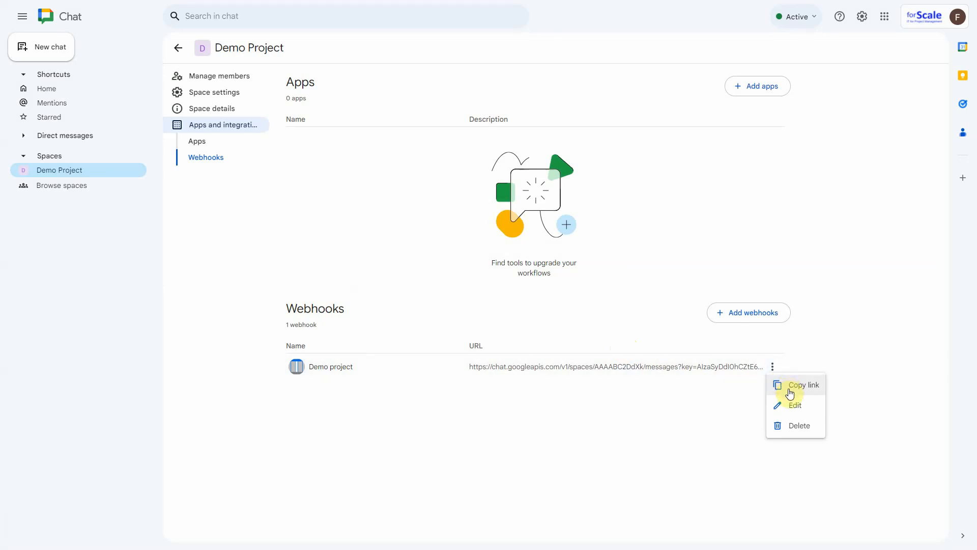
left_click(790, 393)
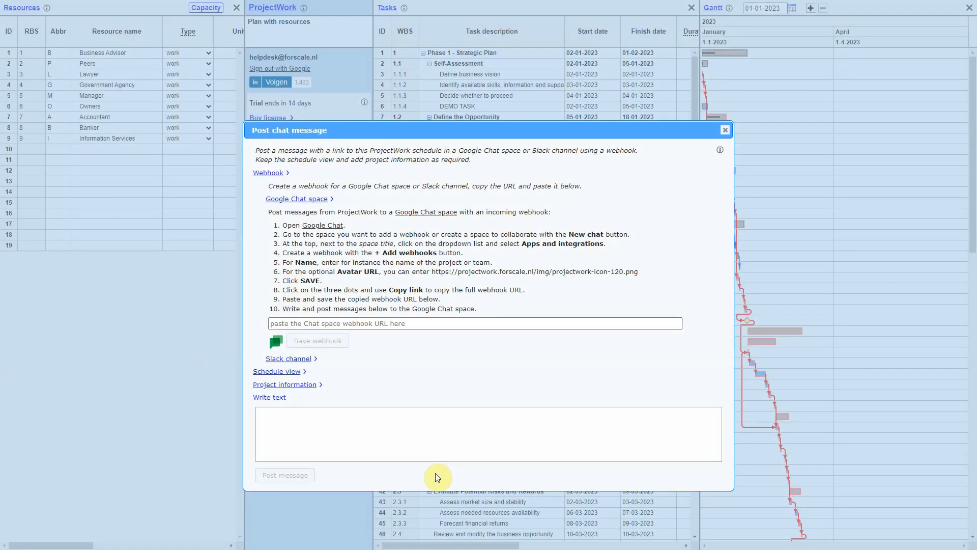
left_click(307, 324)
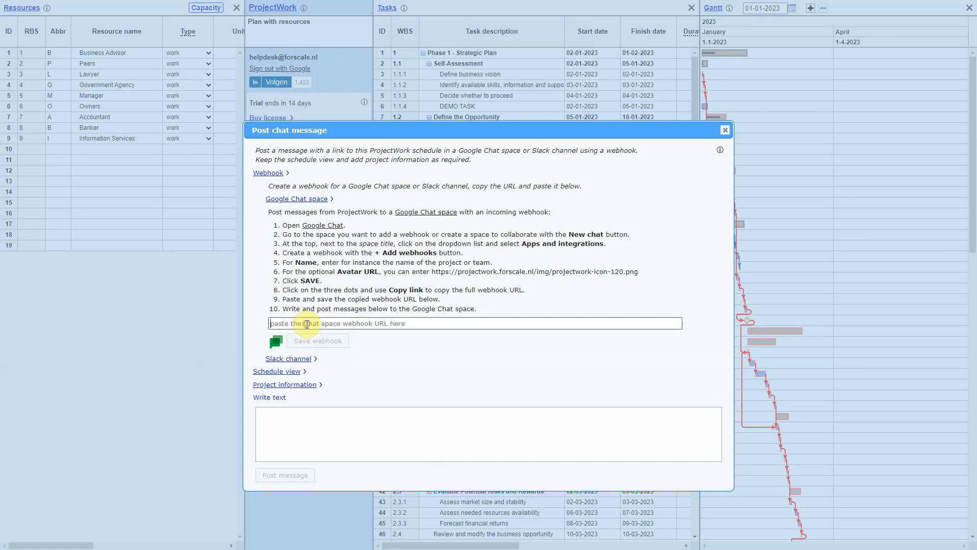
key("ctrl+v")
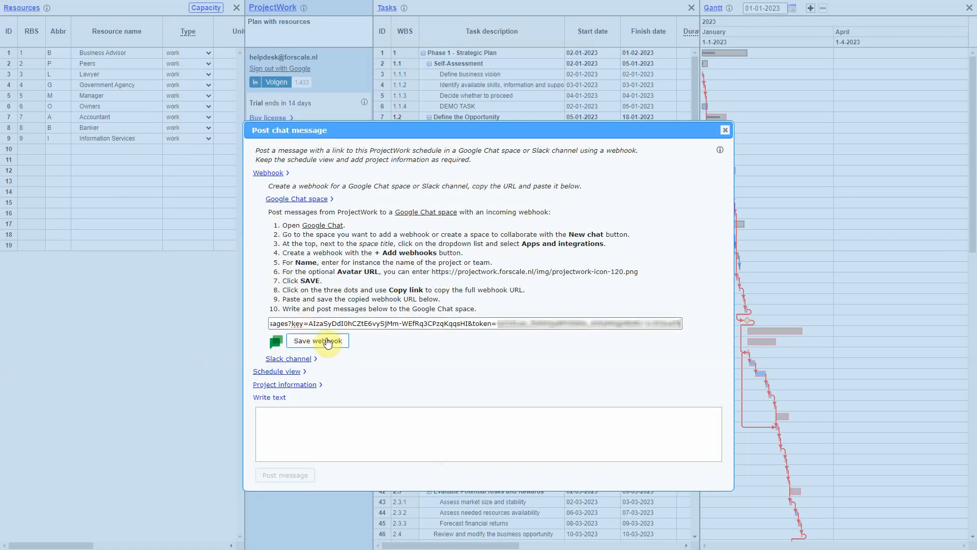
left_click(345, 346)
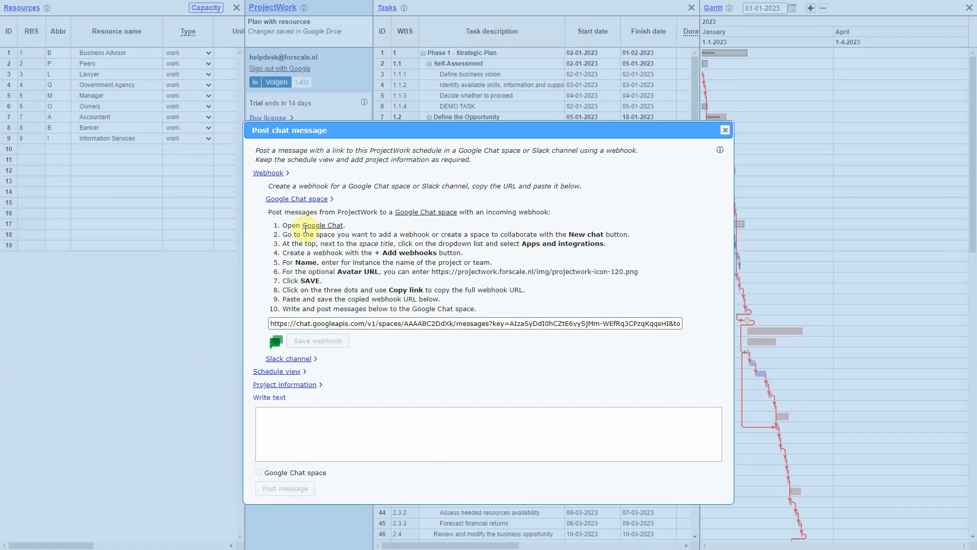
left_click(279, 175)
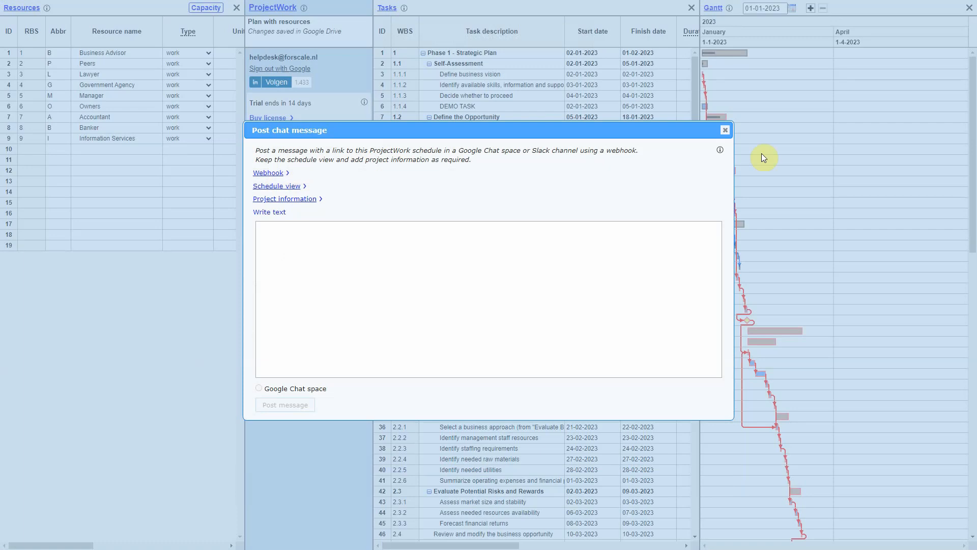
left_click(725, 131)
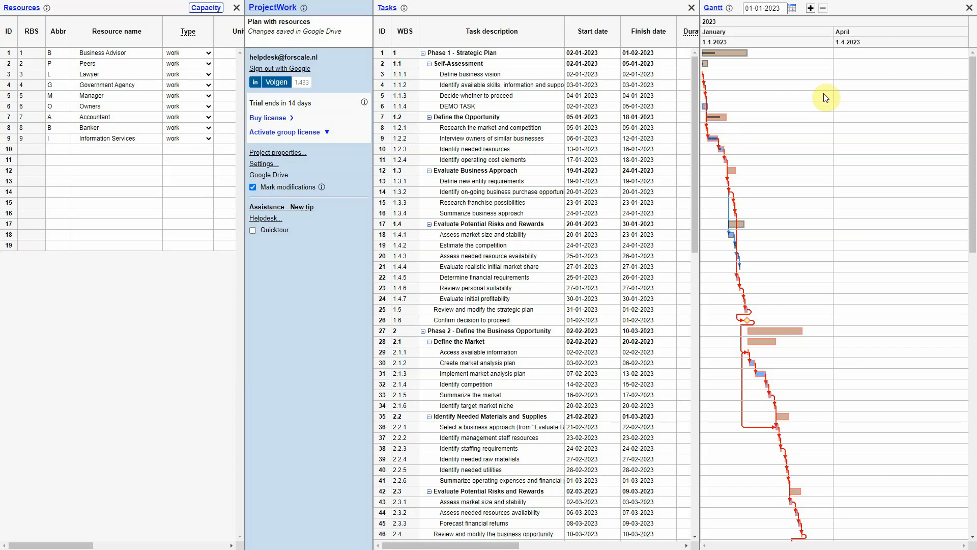
Step: Hide the Gantt chart and filter the task list to the tasks assigned to the Business Advisor resource
left_click(969, 8)
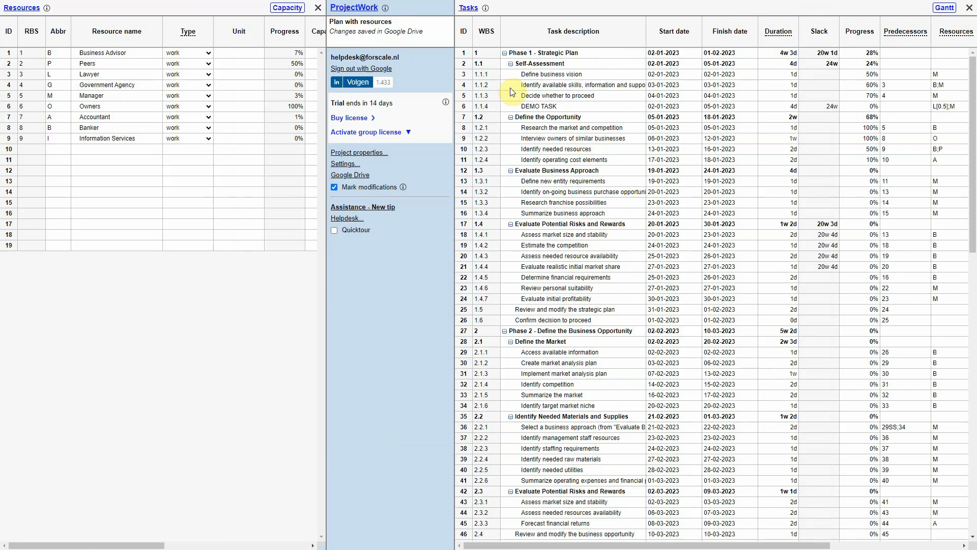
left_click(7, 55)
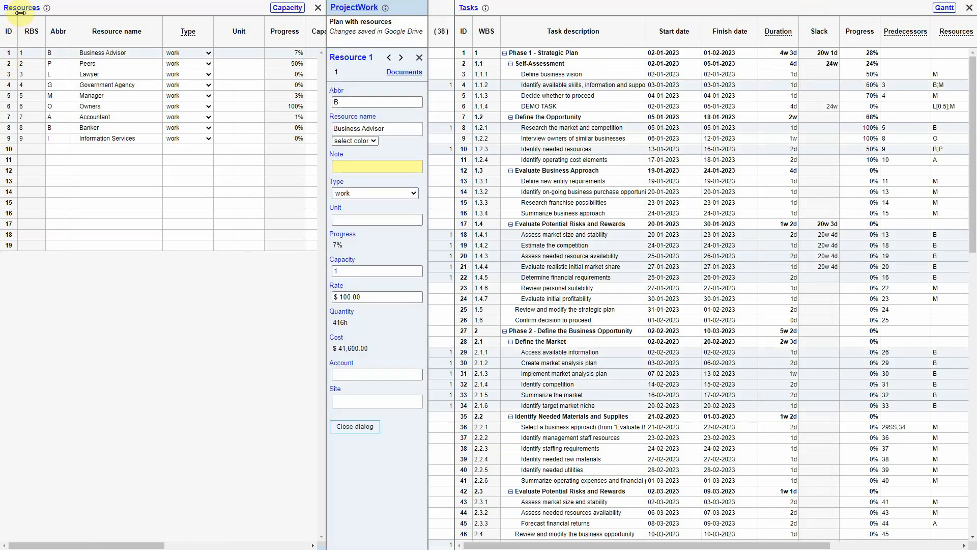
left_click(23, 10)
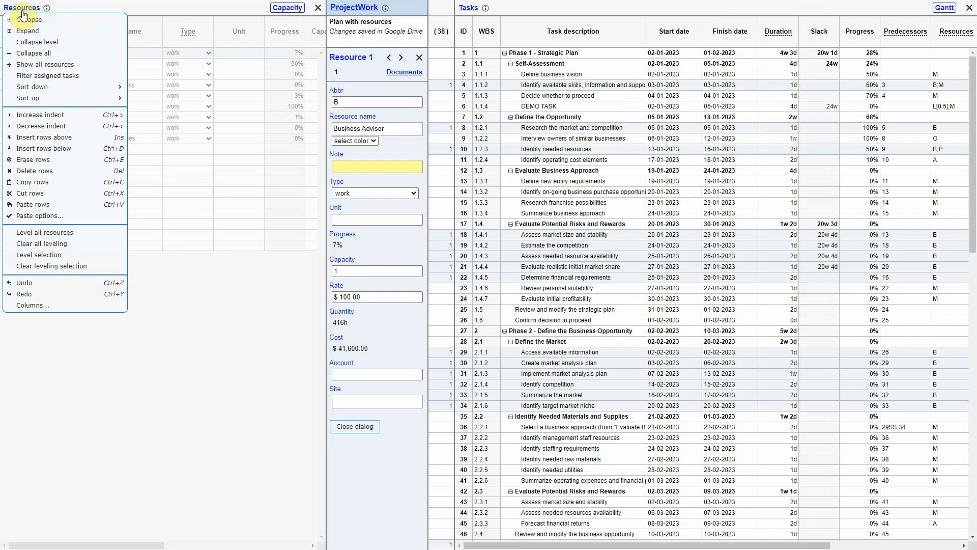
left_click(88, 77)
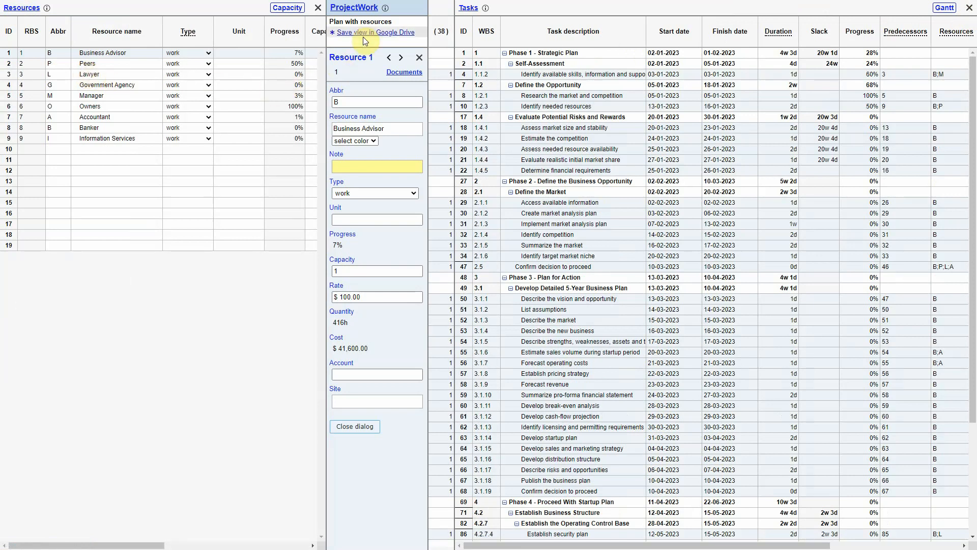
Step: Start a chat message that keeps the visible panels in the schedule view and adds the project note
left_click(366, 10)
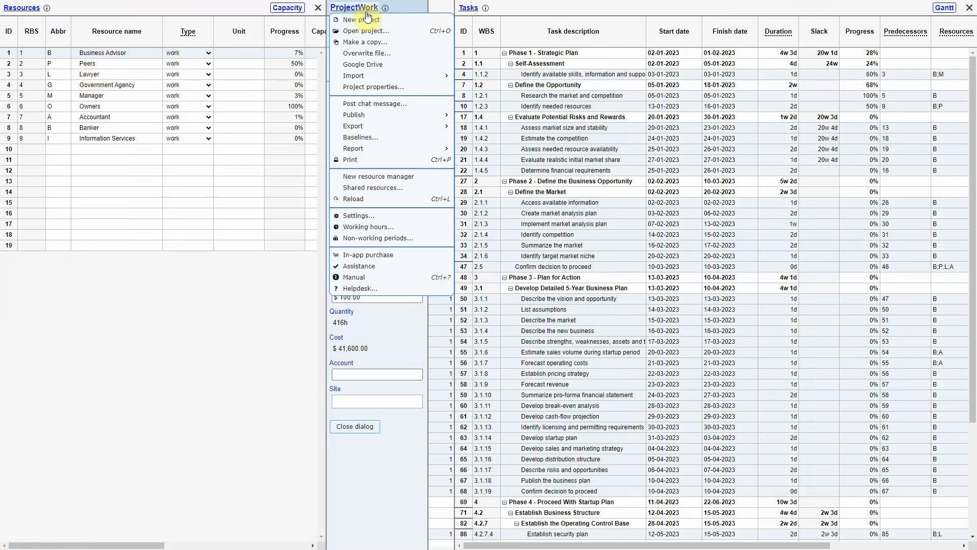
left_click(418, 105)
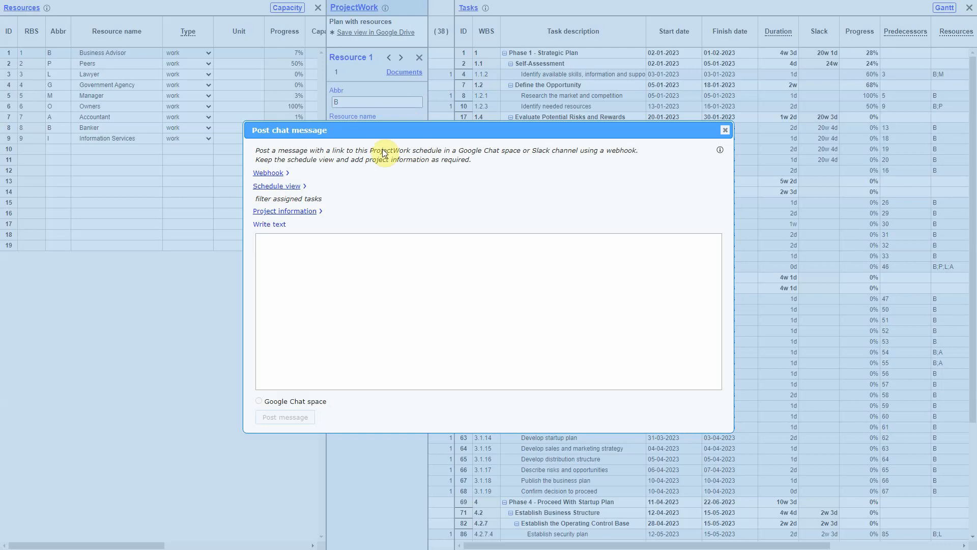
left_click(278, 188)
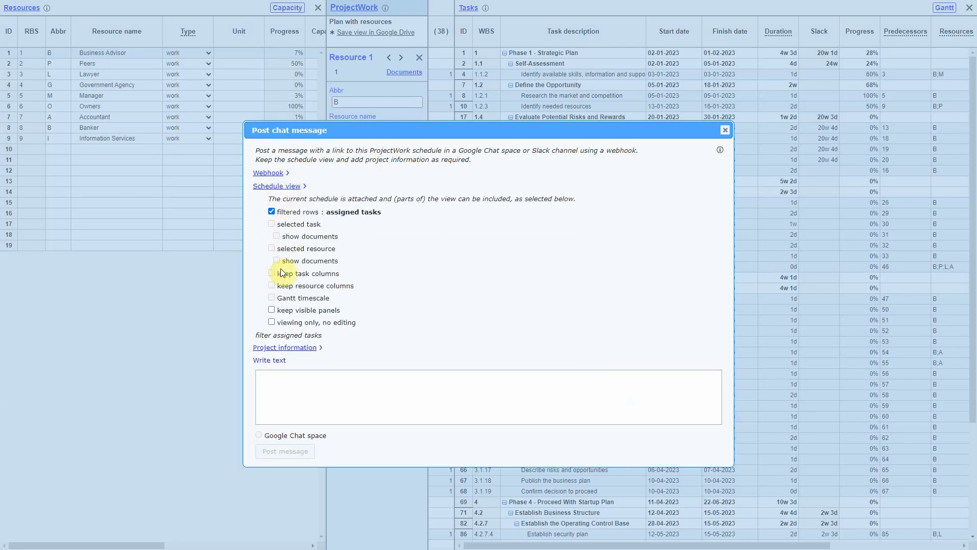
left_click(272, 310)
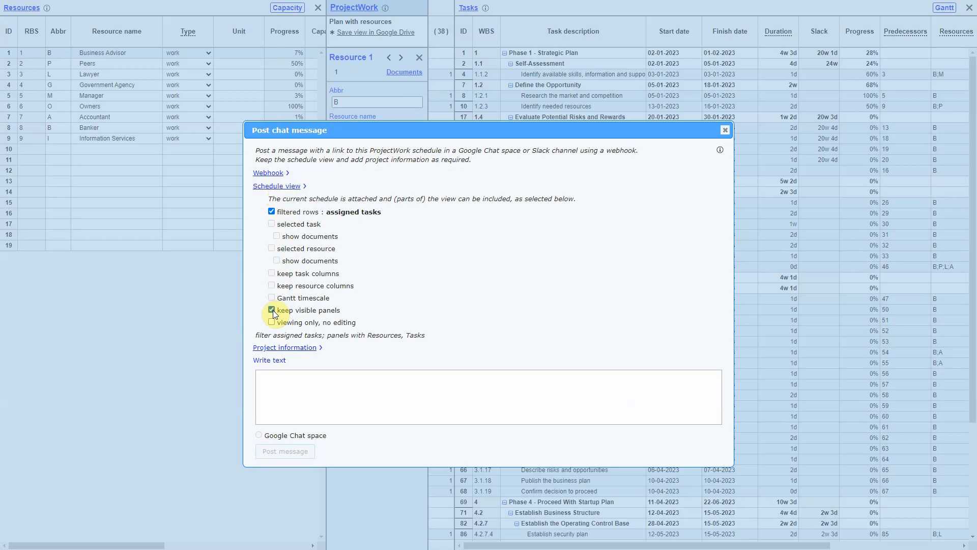
left_click(303, 351)
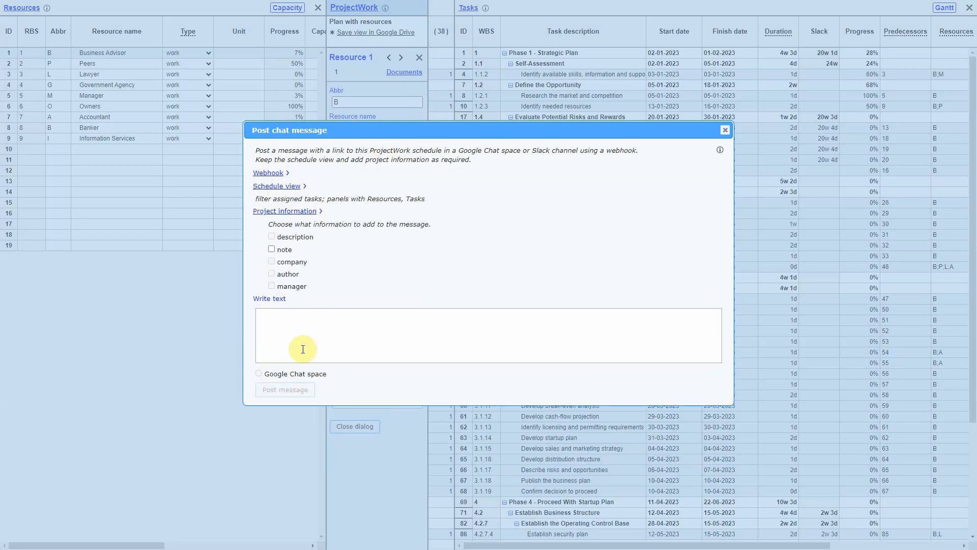
left_click(271, 250)
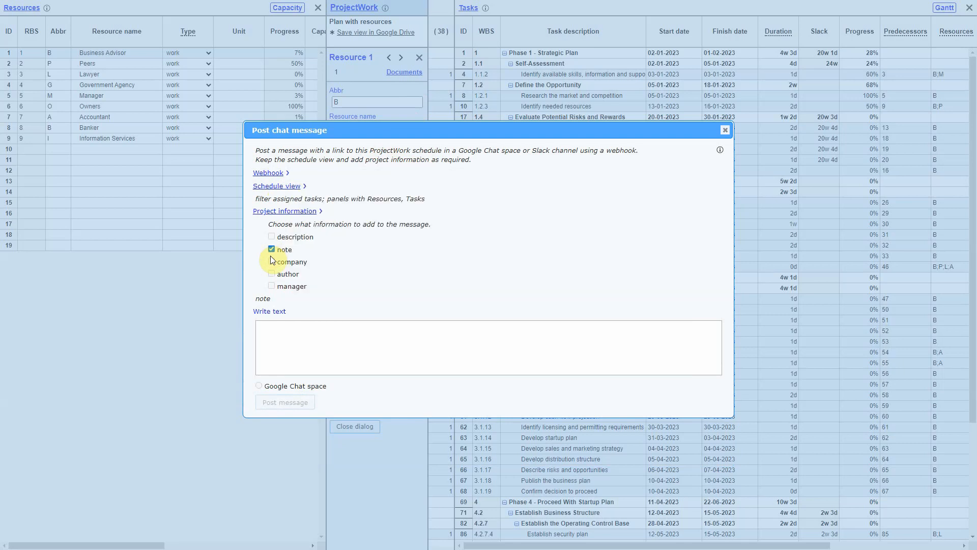
Step: Write the message text "This is what the Business Advisor is doing."
left_click(280, 328)
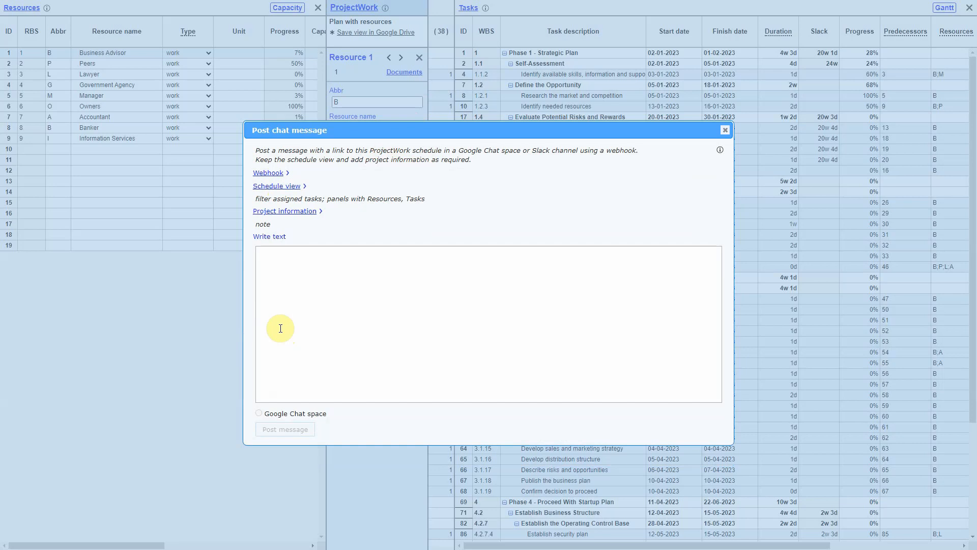
type("This is what the B")
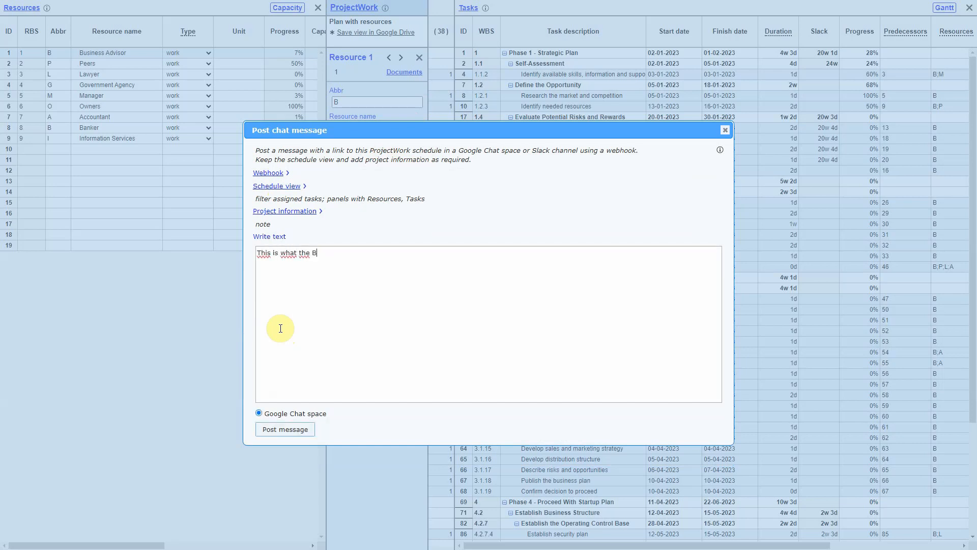
type("usiness Advisor is doing.")
Step: Enclose "Business Advisor" in asterisks in the message text and post the message to the Google Chat space
mouse_move(273, 239)
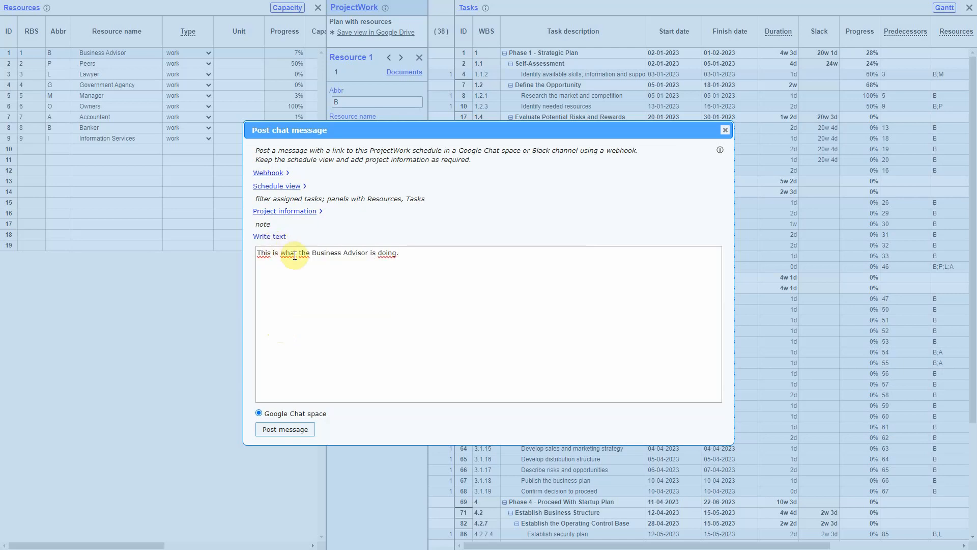
left_click(313, 253)
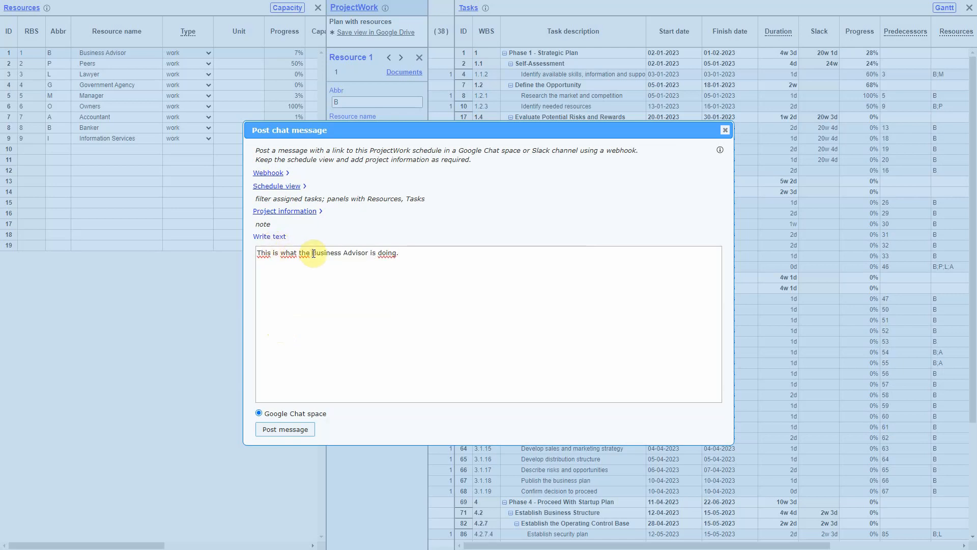
type("*")
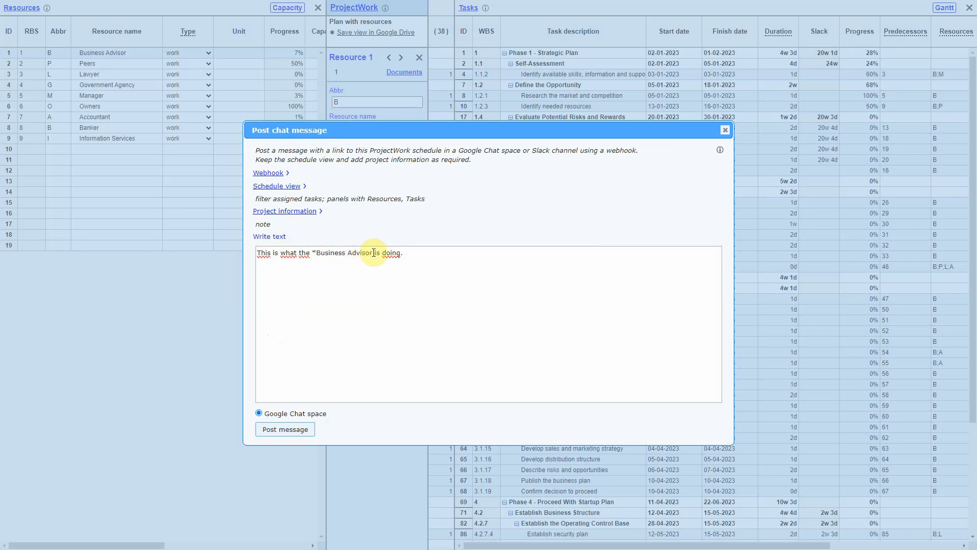
type("*")
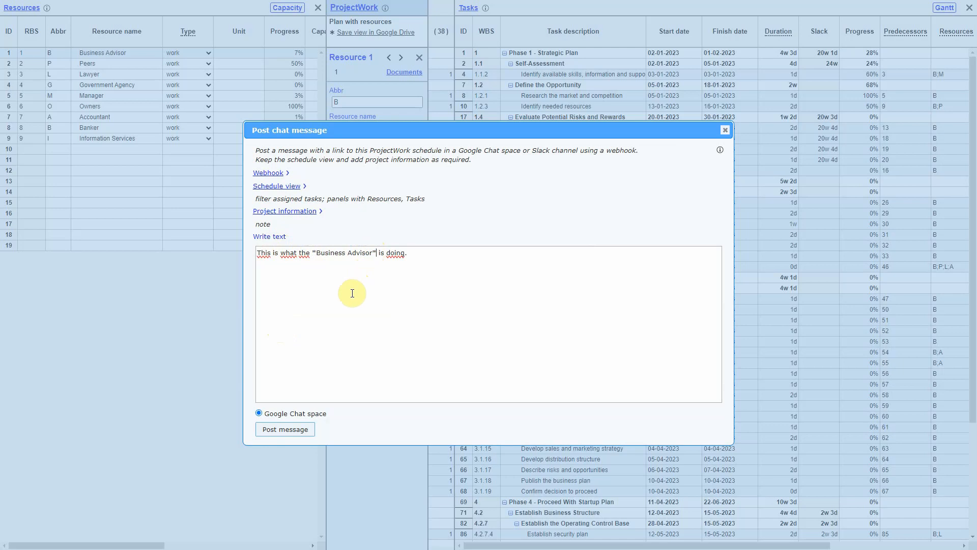
left_click(310, 430)
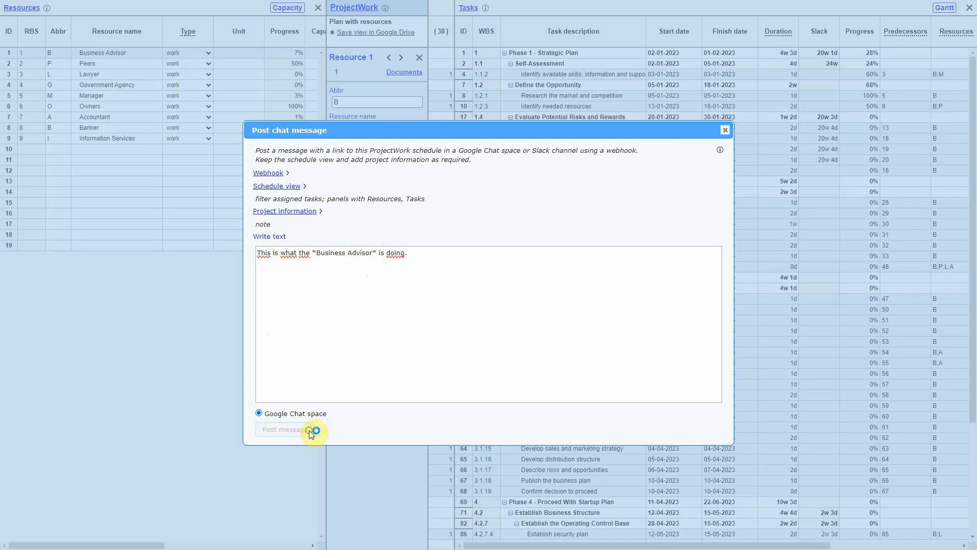